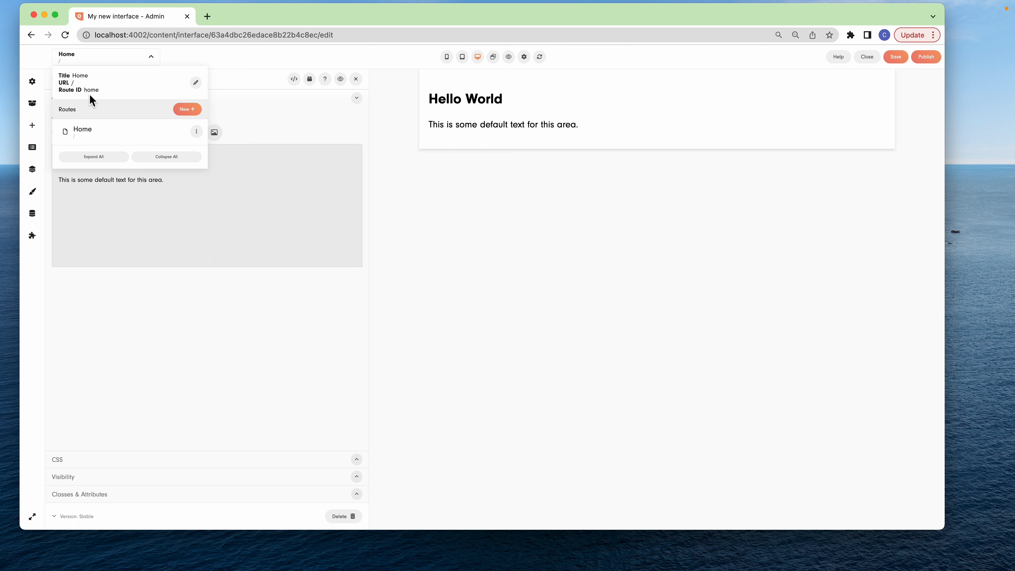
Create a new route titled About Us with route ID aboutUs and URL path /about
click(96, 56)
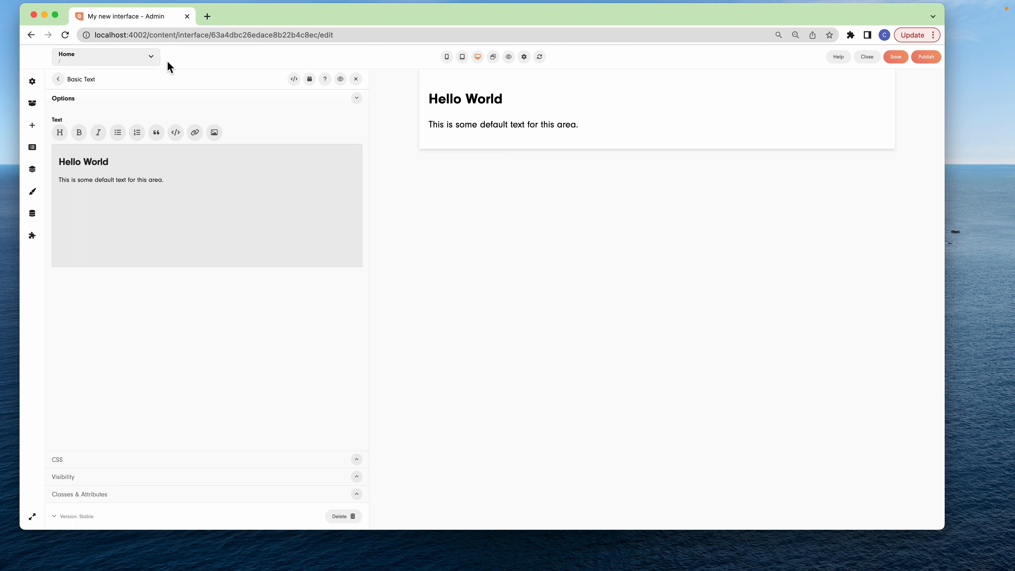
click(148, 59)
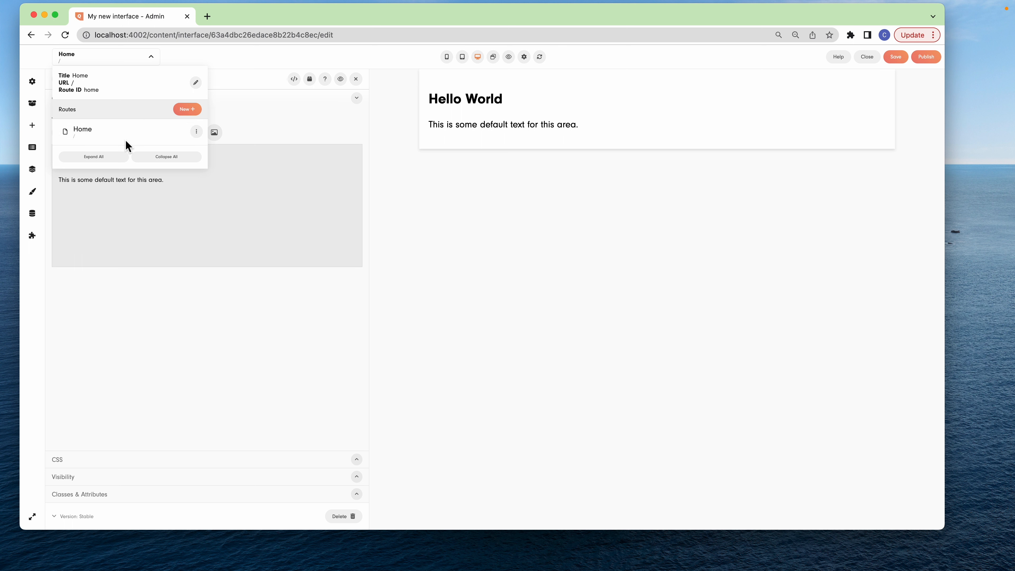
click(191, 110)
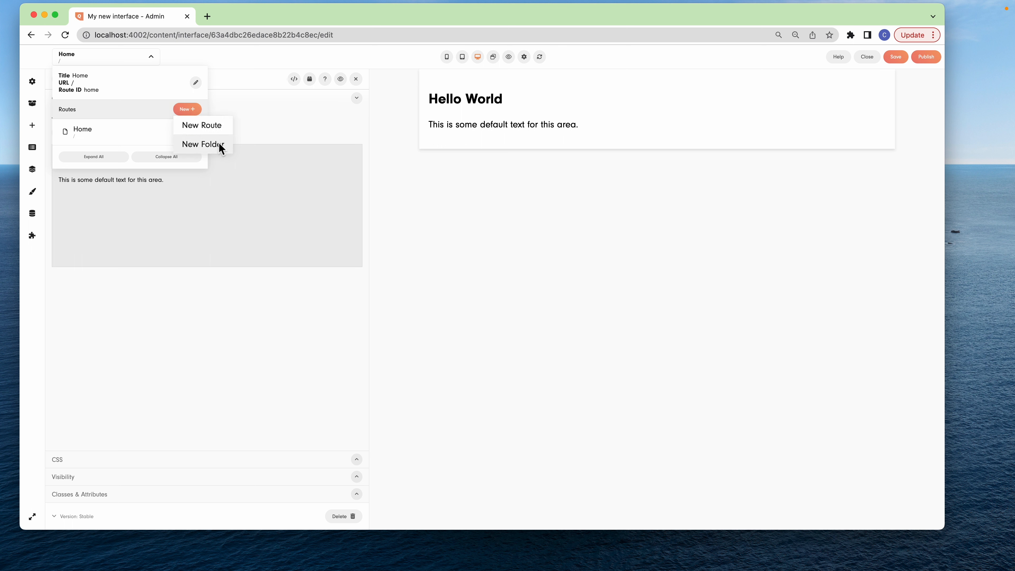
click(224, 125)
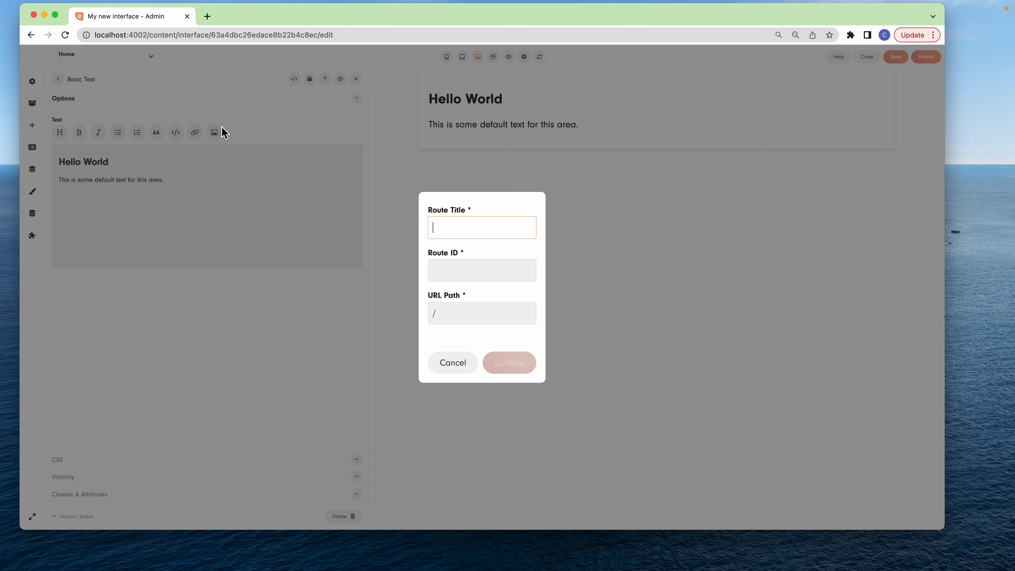
text(About )
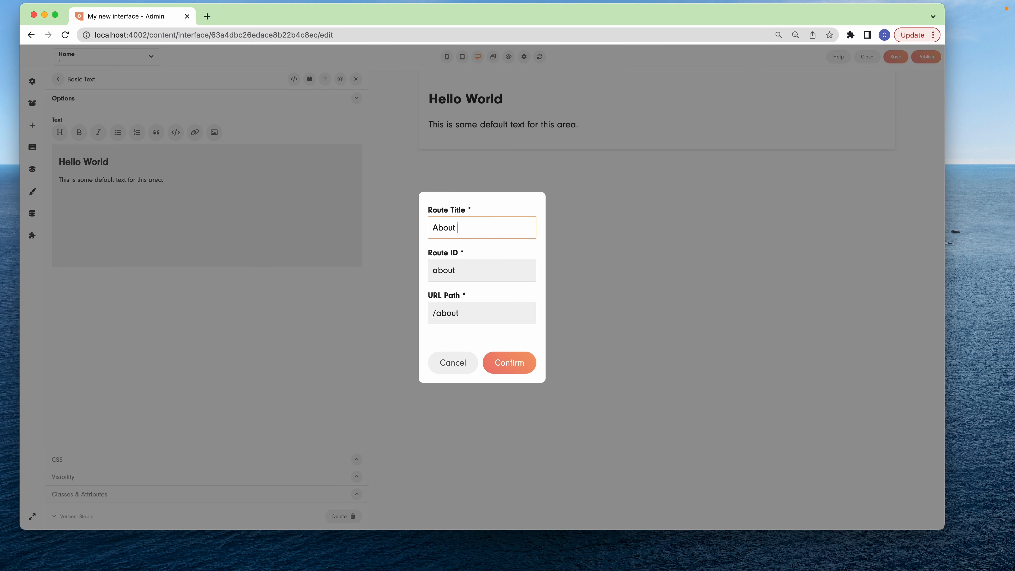
text(Us)
drag(461, 315, 503, 316)
key(BackSpace)
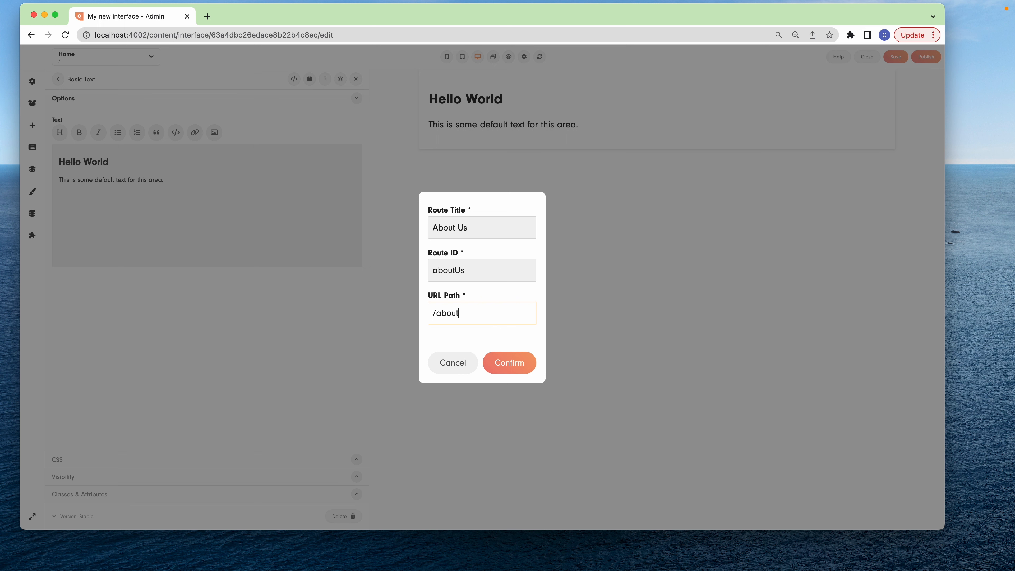
click(490, 340)
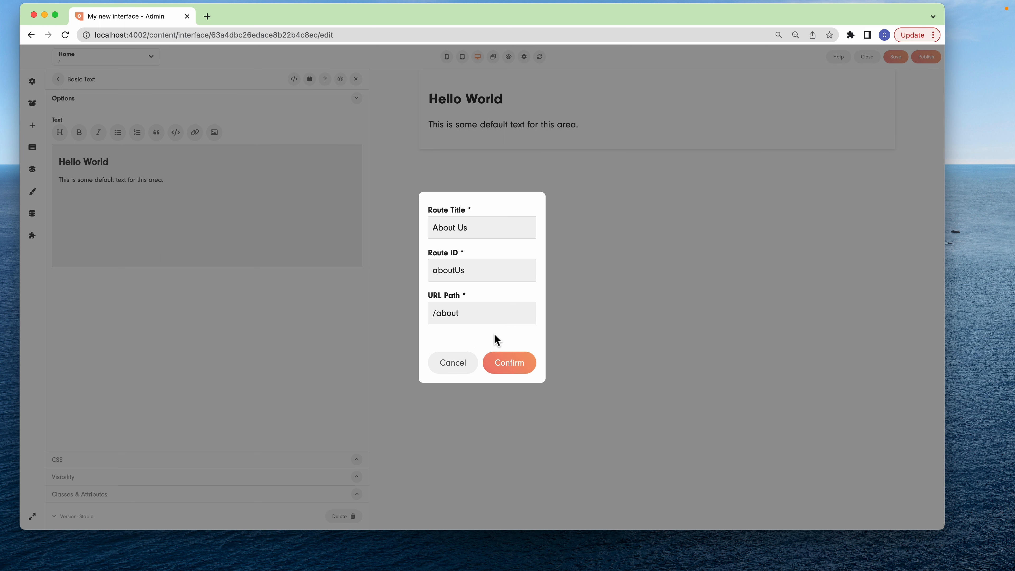
click(522, 363)
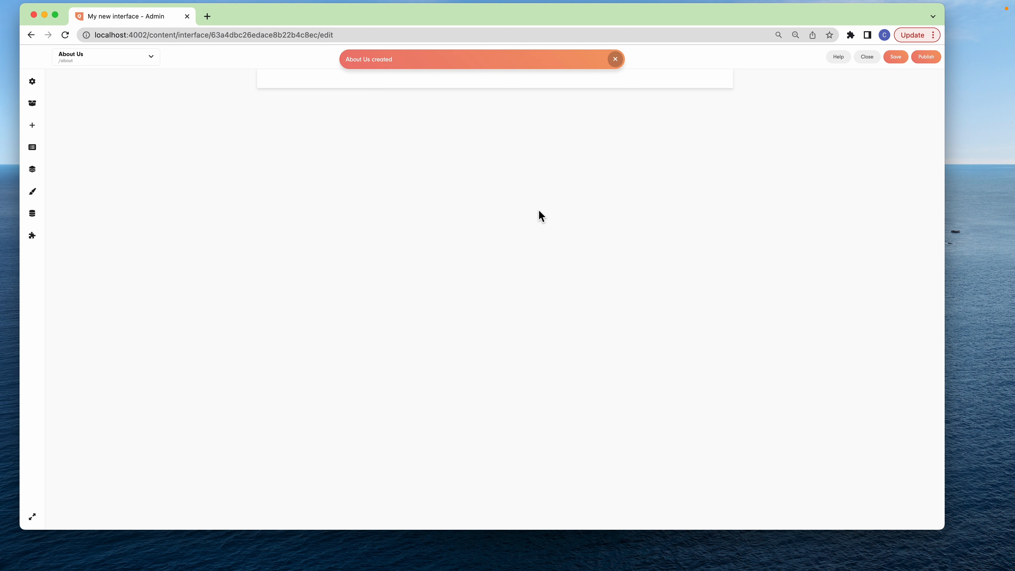
Switch to the Home route and back to About Us to compare the two pages
click(120, 62)
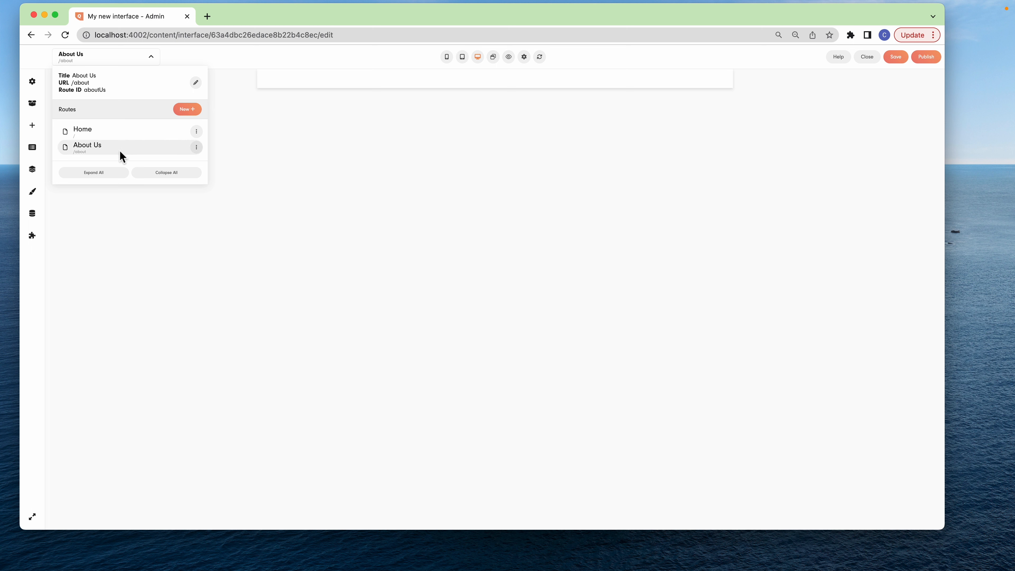
click(110, 131)
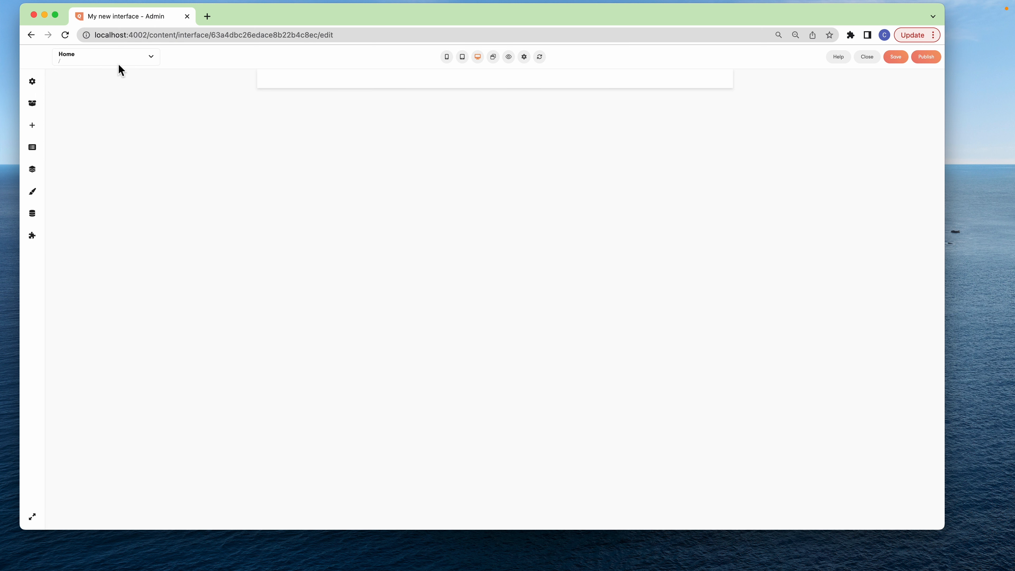
click(137, 56)
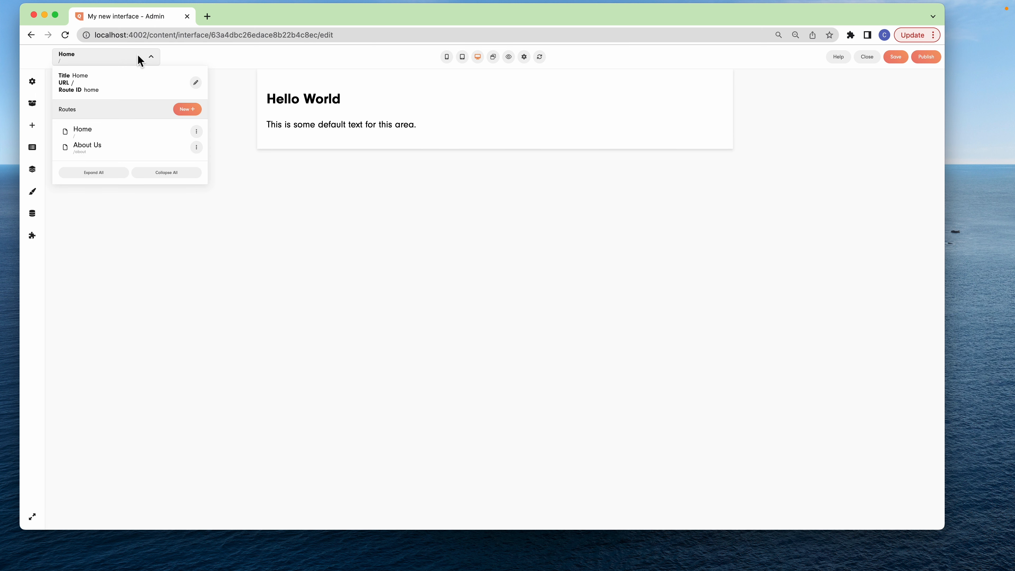
click(108, 147)
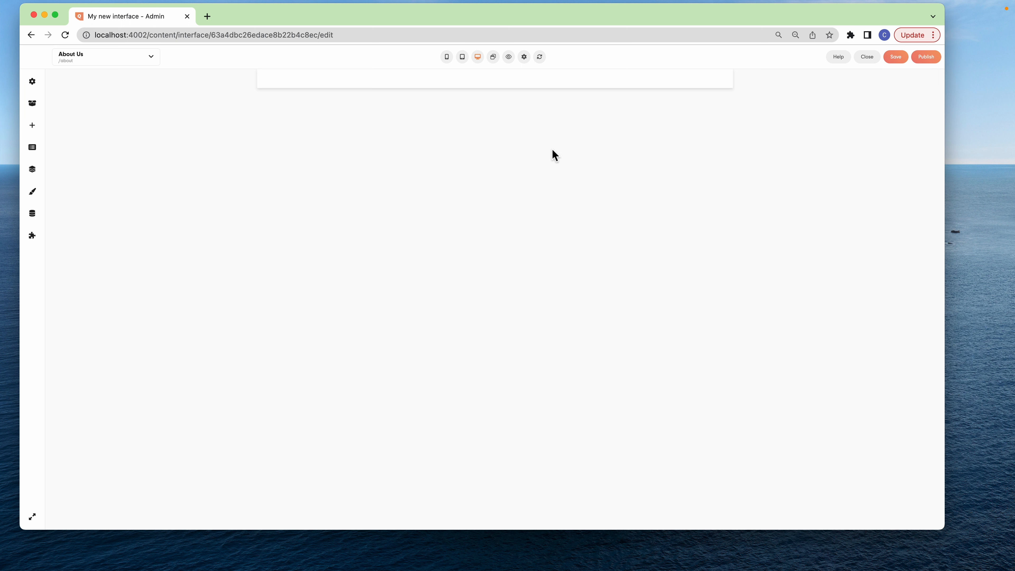
click(129, 56)
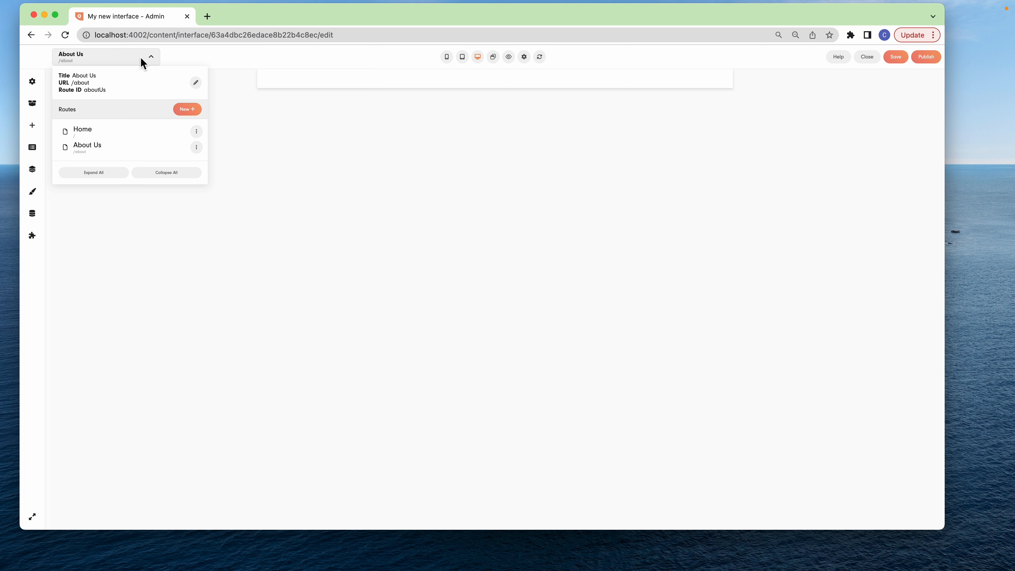
click(140, 56)
Add a Basic Text block to the About Us page with heading "About us" and text "This is the about us page"
click(38, 103)
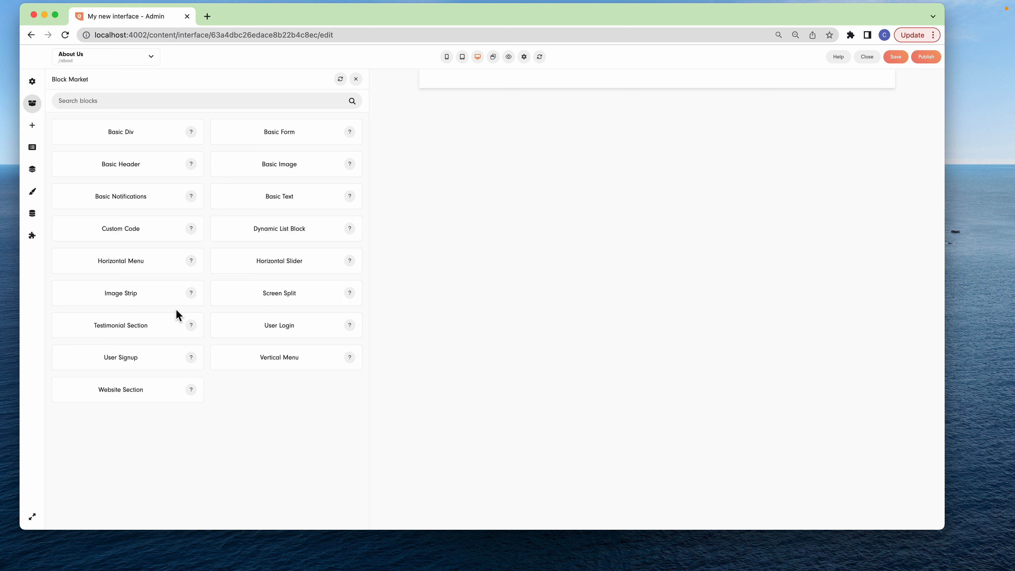
drag(279, 197, 696, 279)
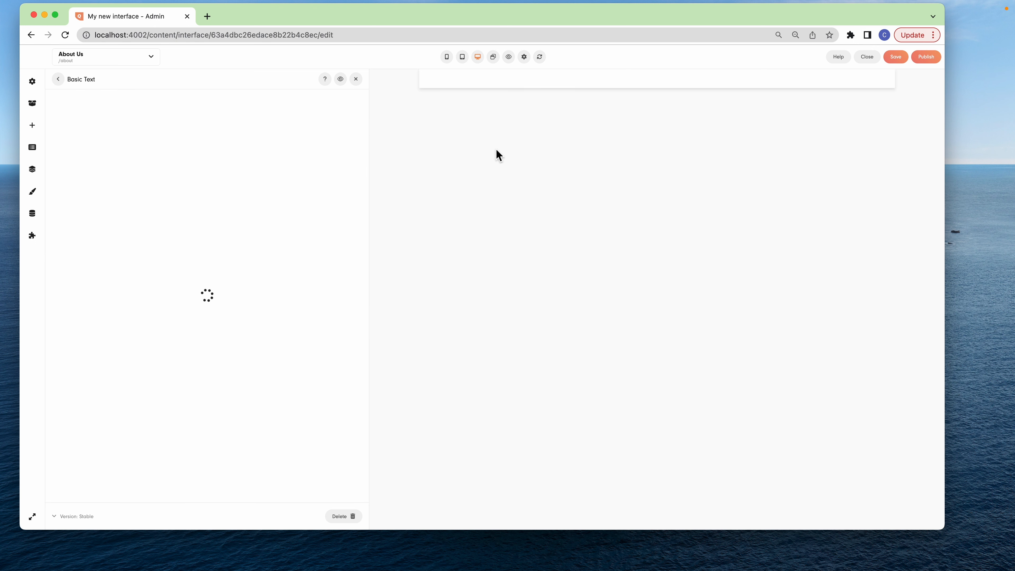
triple_click(117, 162)
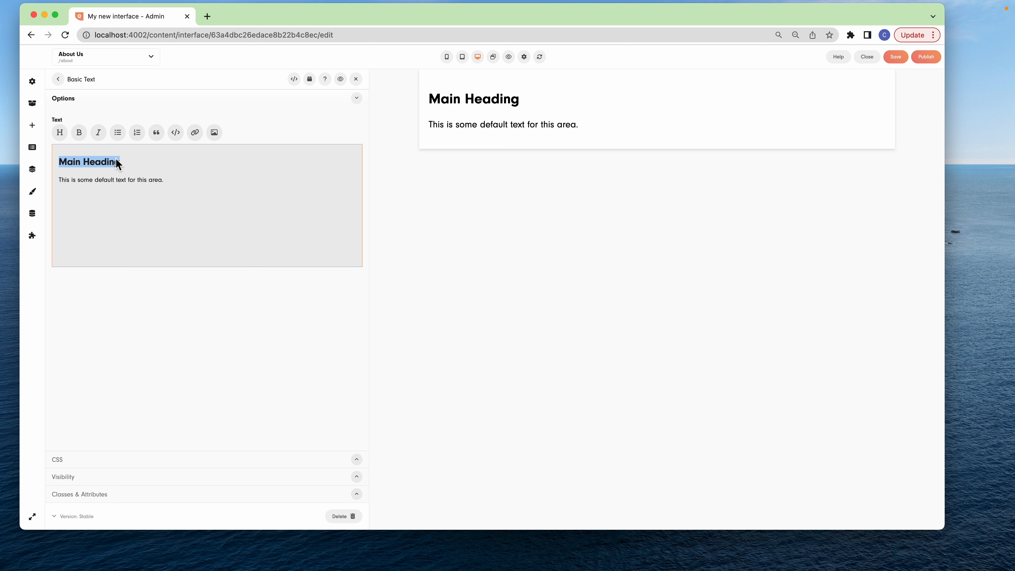
text(About us)
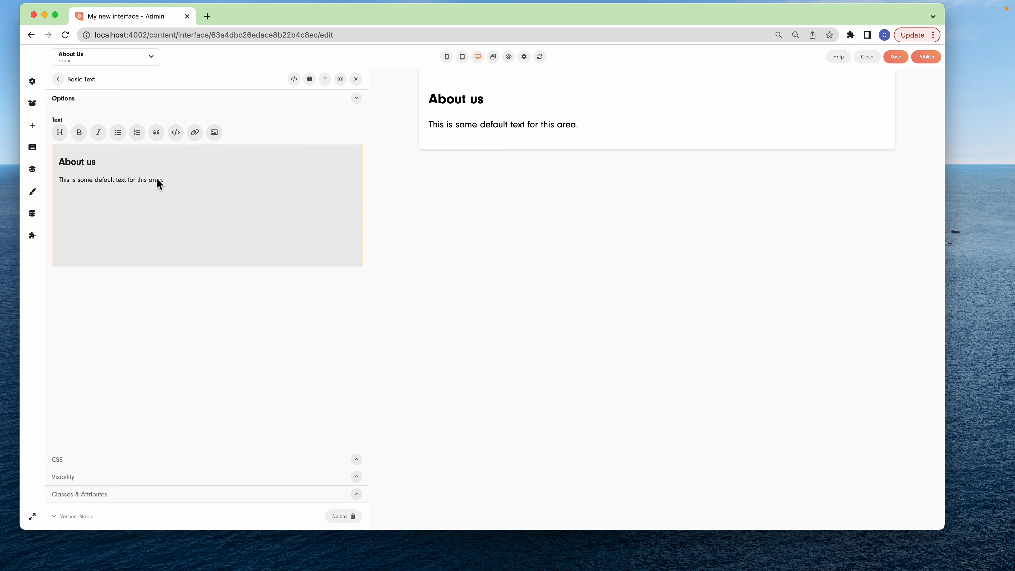
triple_click(159, 180)
text(This is the )
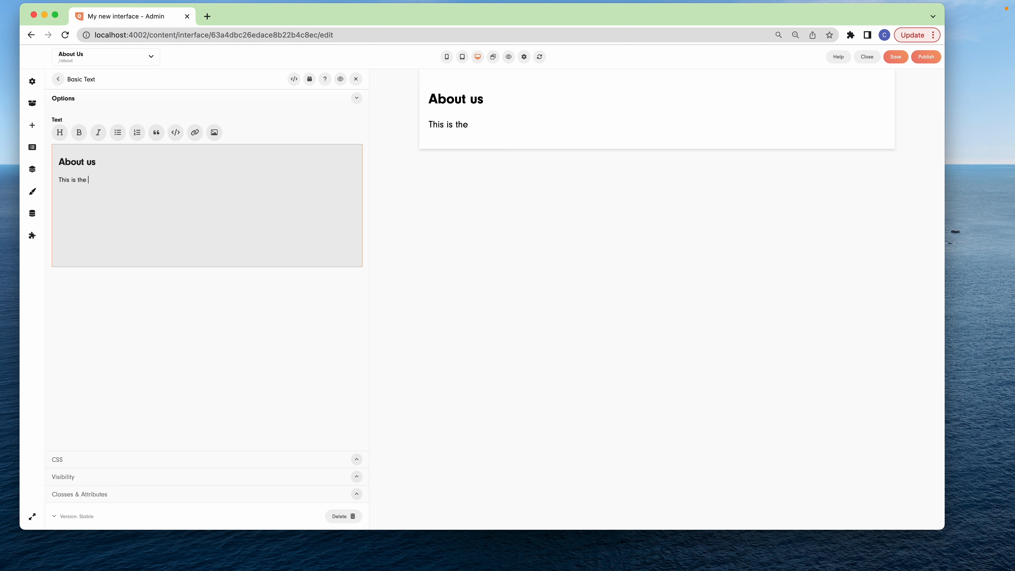
text(about us page)
View the Home route's content, then return to the About Us route to check its own text
click(135, 60)
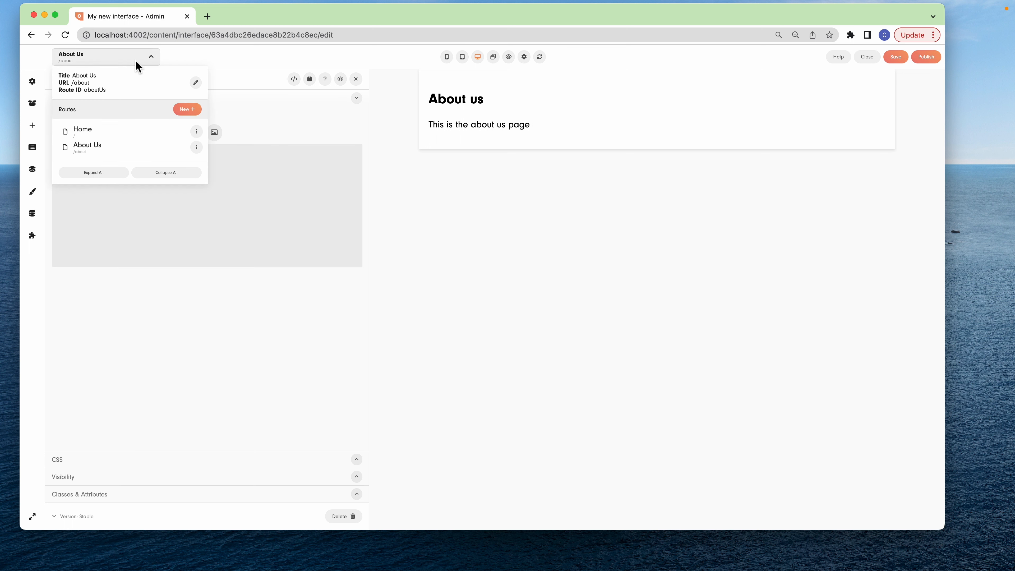
click(115, 131)
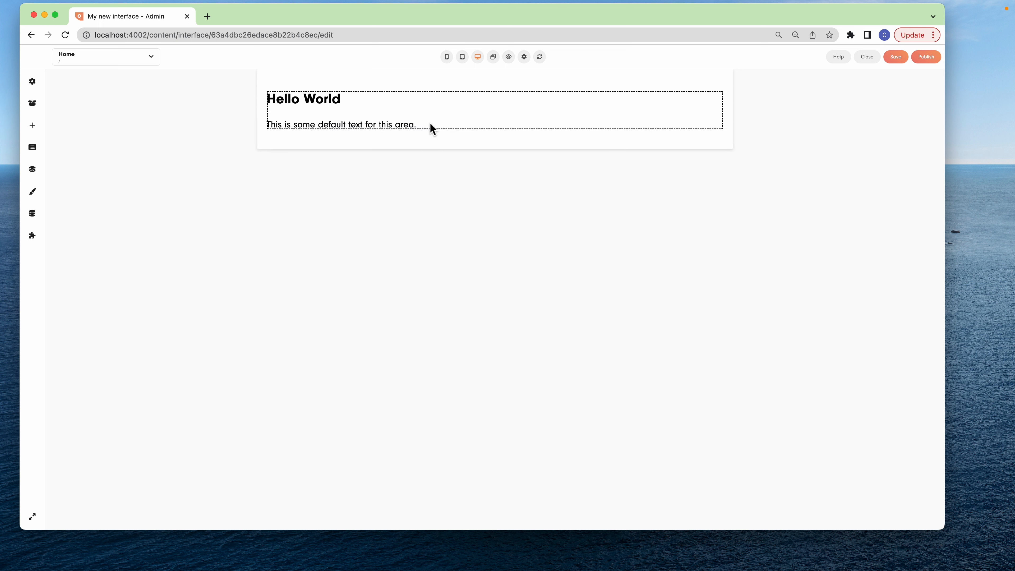
click(135, 60)
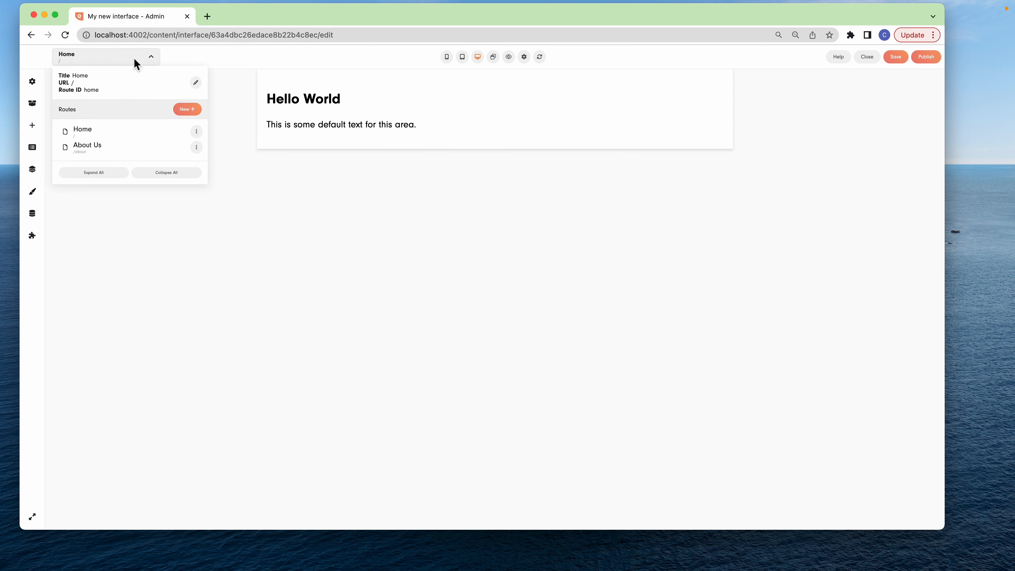
click(109, 146)
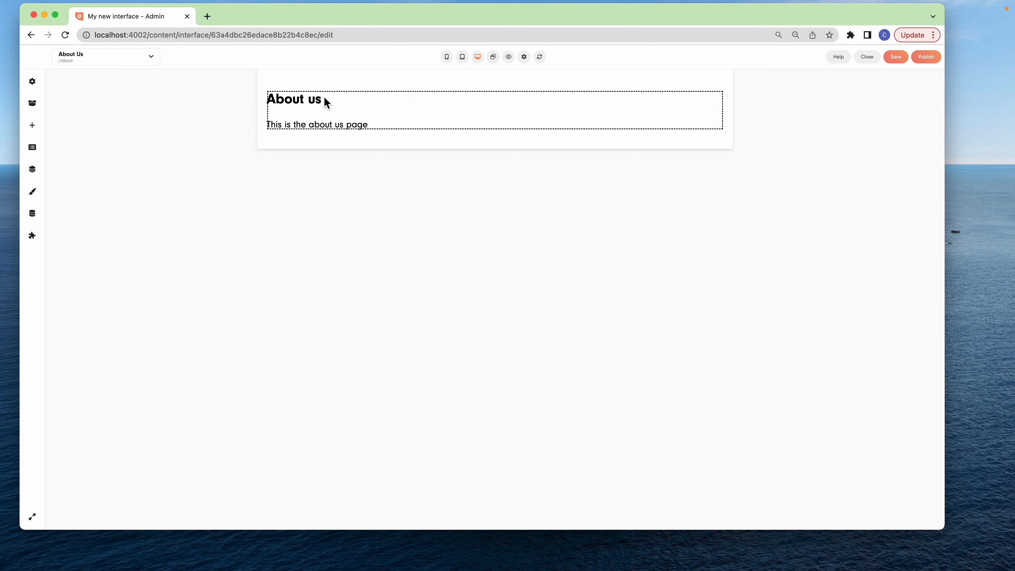
Add one Basic Text block to the header area and another to the footer area
click(32, 104)
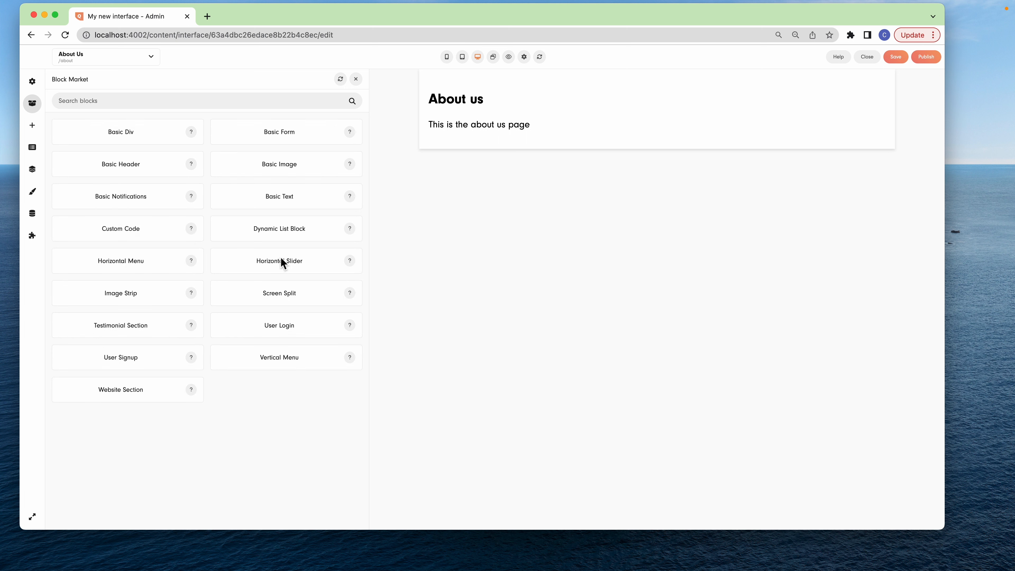
drag(288, 197, 576, 162)
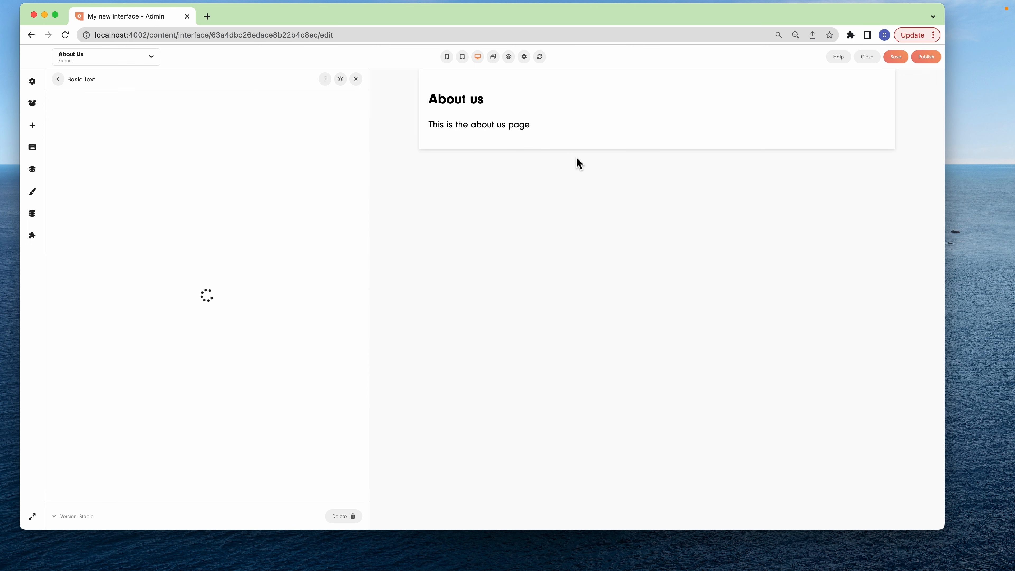
click(57, 79)
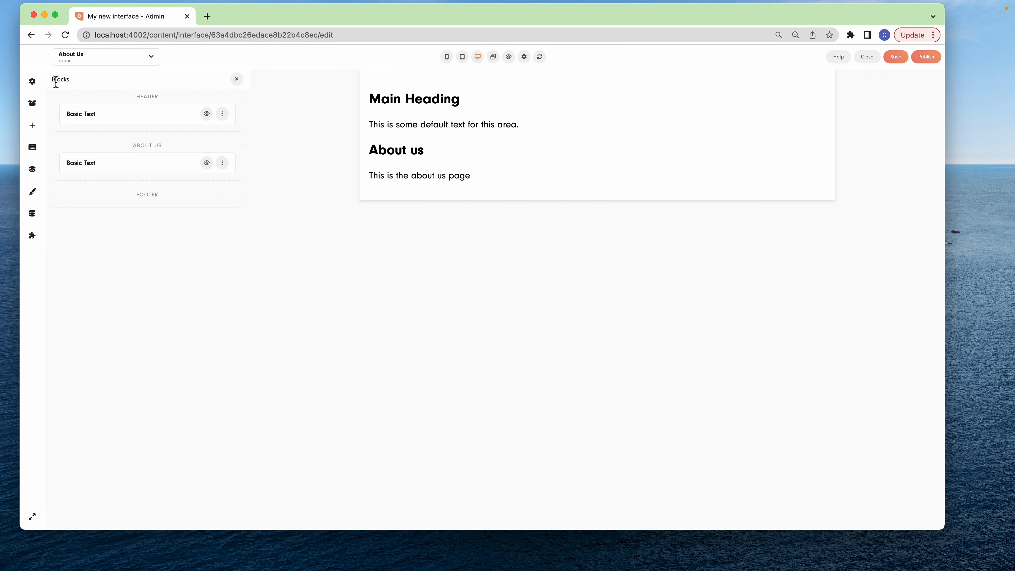
click(33, 103)
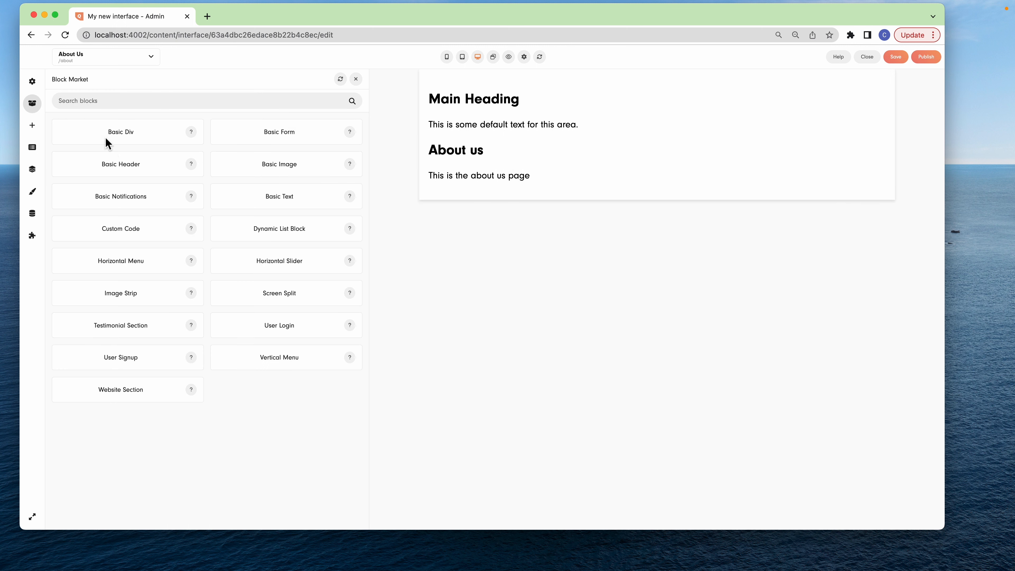
drag(279, 196, 655, 419)
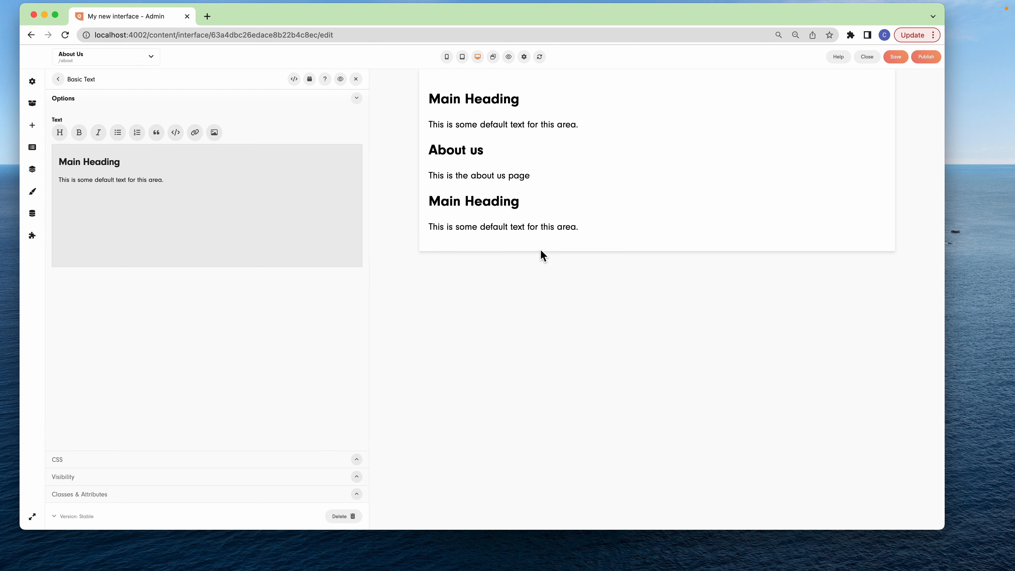
Change the header text block's heading to "this is in the header" and delete its default paragraph
triple_click(132, 160)
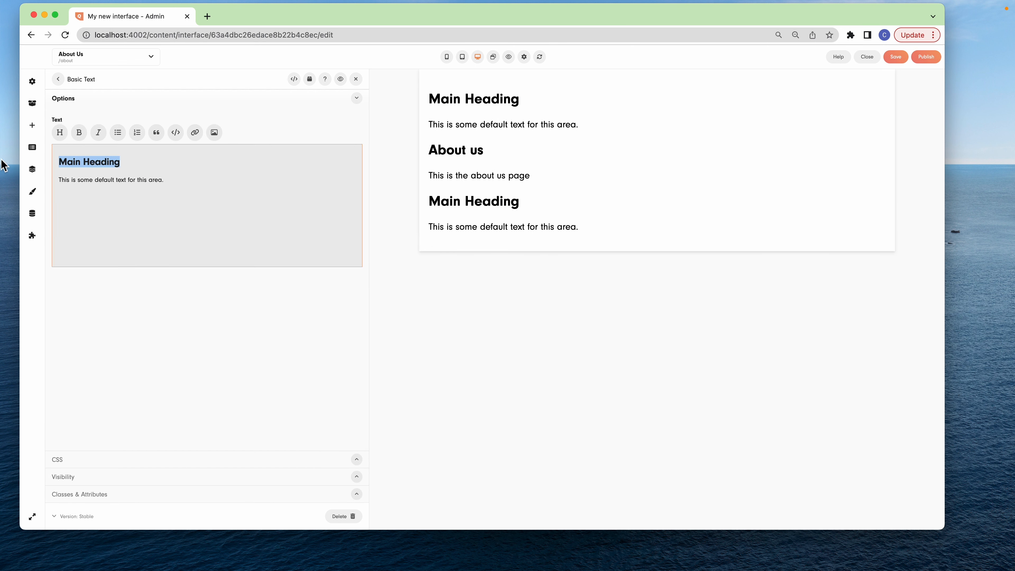
text(this is in th)
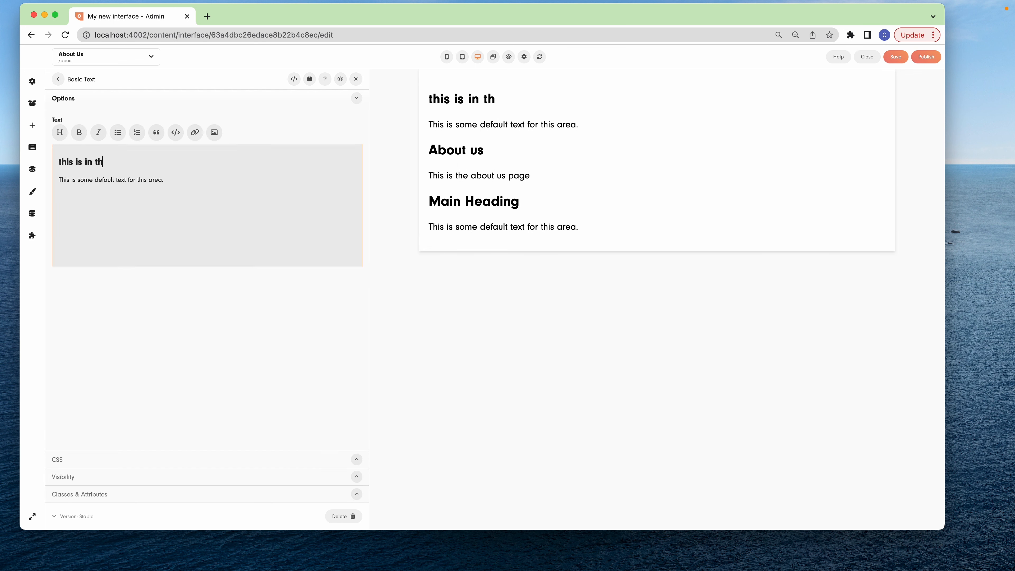
text(e header)
triple_click(123, 181)
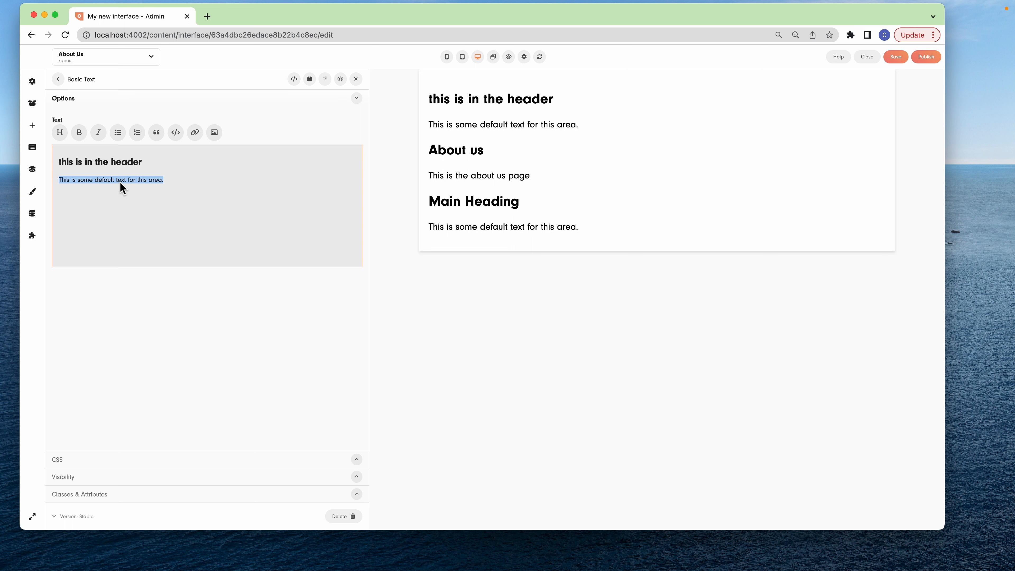
key(BackSpace)
Change the footer text block's heading to "this is in the footer" and delete its default paragraph
click(560, 186)
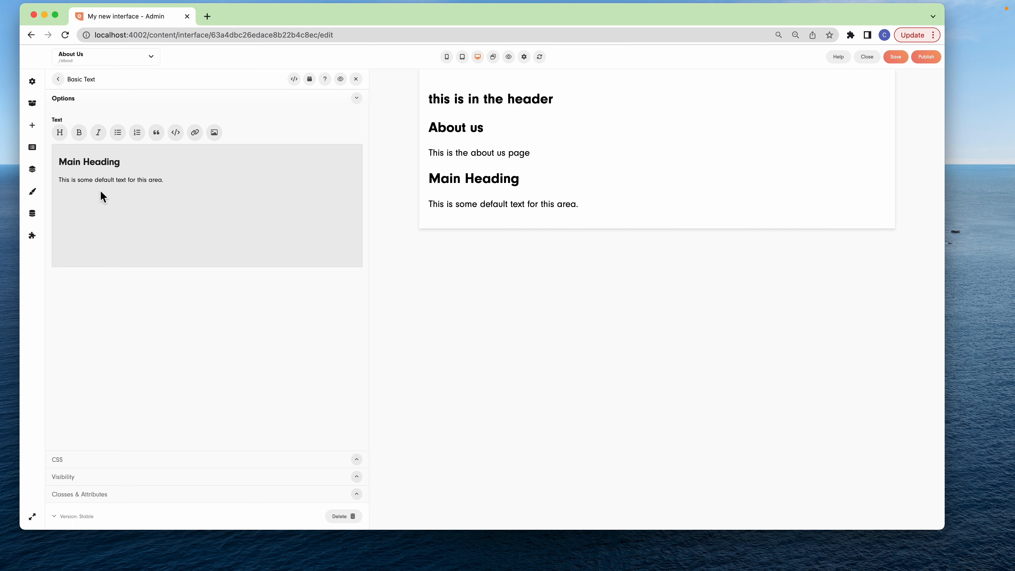
triple_click(109, 164)
text(this )
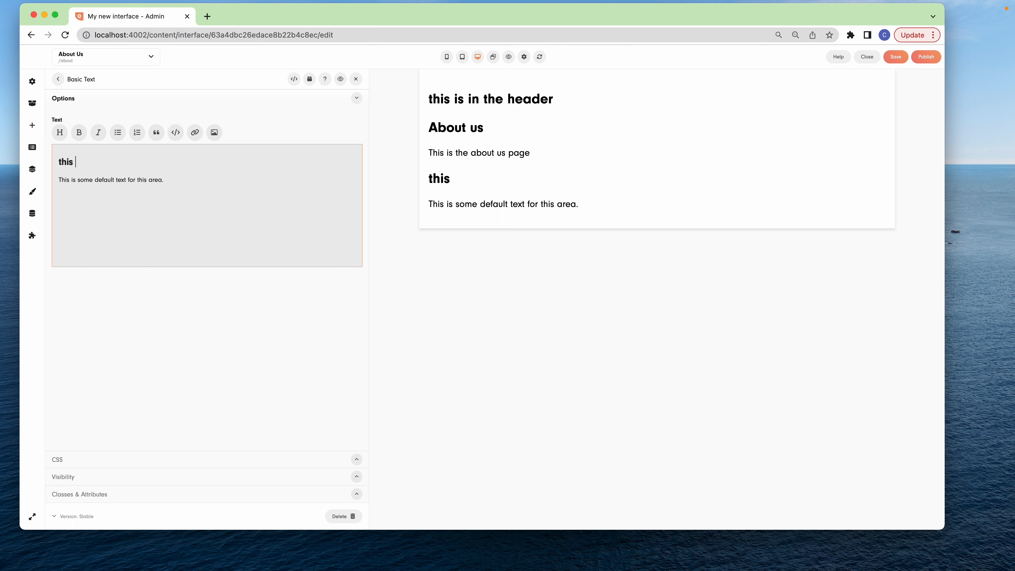
text(is in the footer)
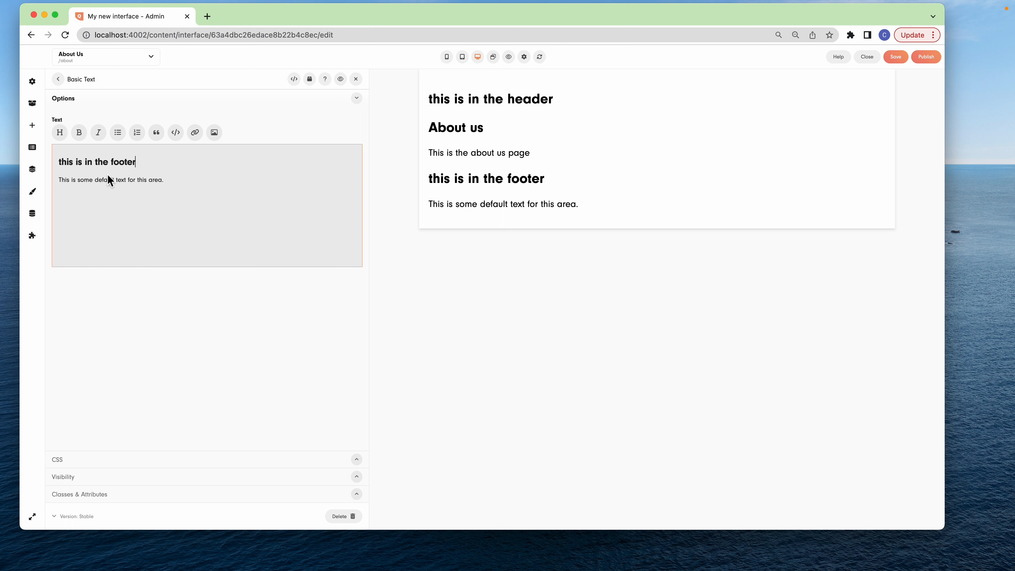
double_click(121, 180)
triple_click(125, 180)
key(BackSpace)
key(BackSpace)
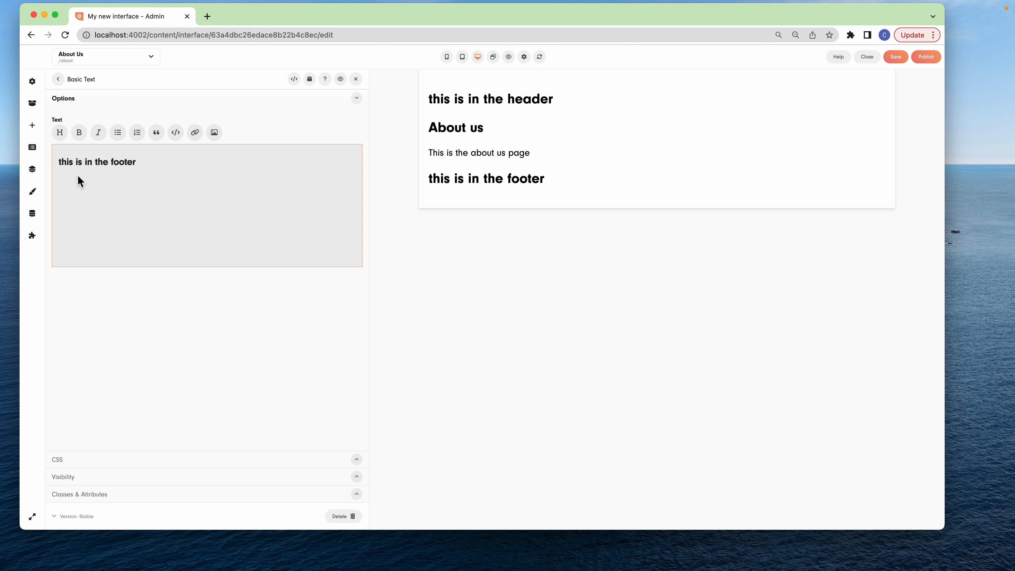
Delete the Website Section block from the Home route's block list
click(33, 171)
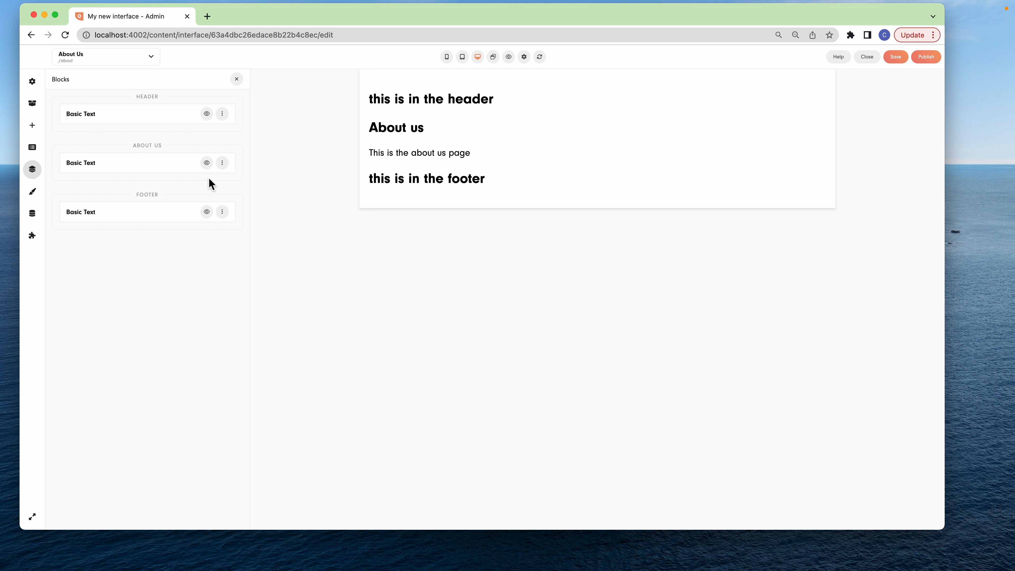
click(145, 60)
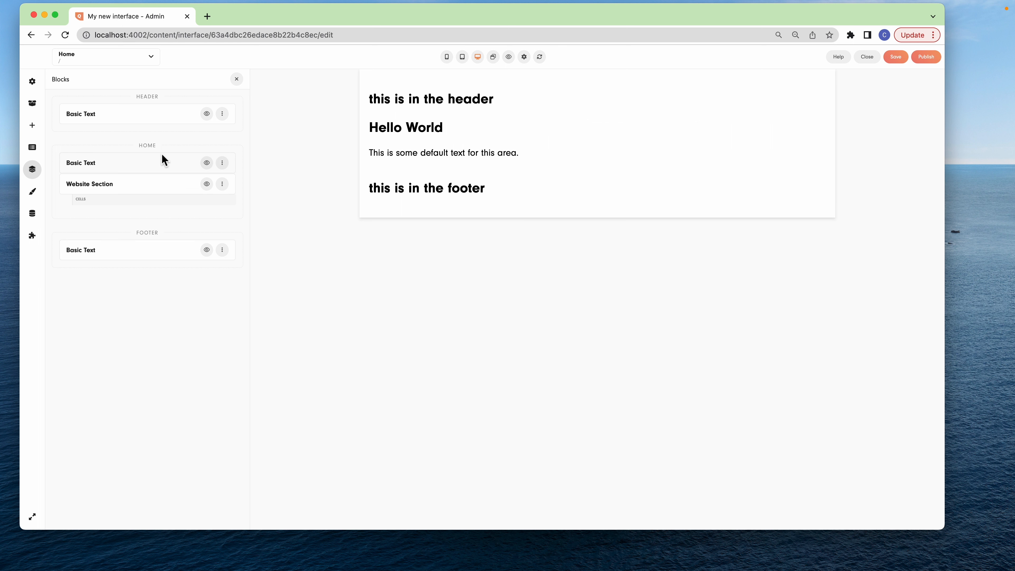
click(222, 184)
click(249, 239)
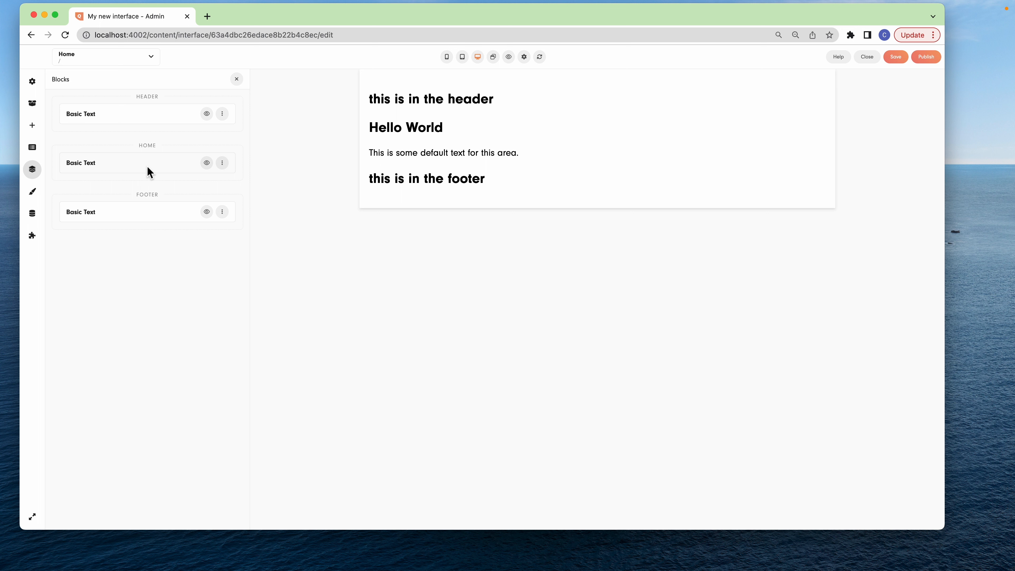
Disable the header and footer on the About Us route and return to the Home route to compare its layout
click(134, 62)
click(108, 153)
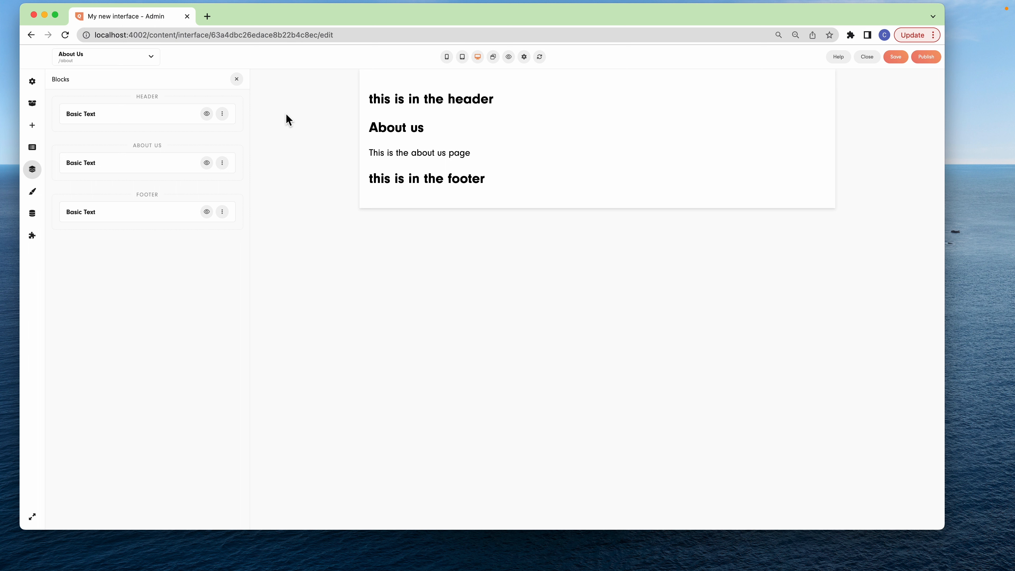
click(35, 82)
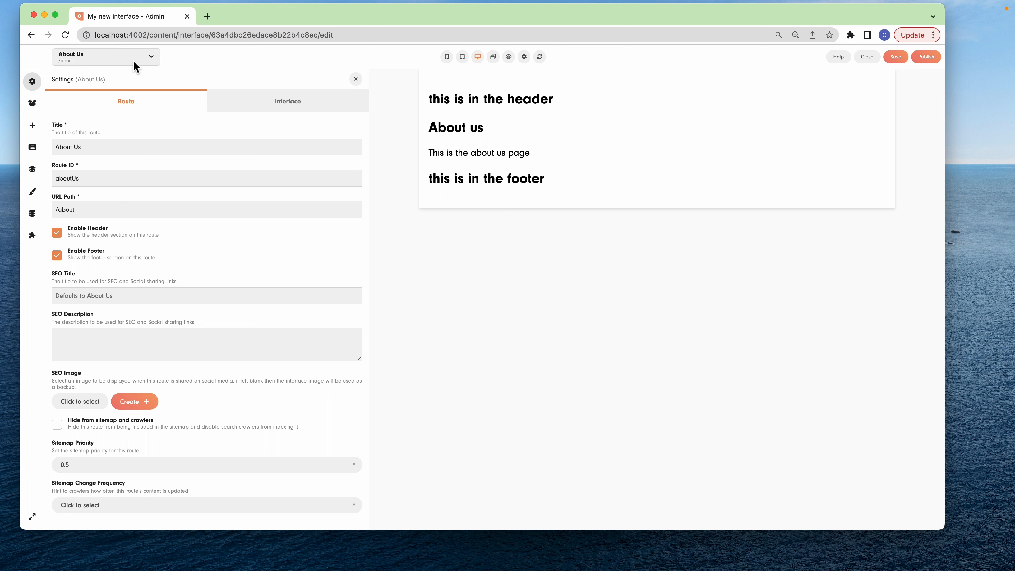
click(58, 235)
click(59, 256)
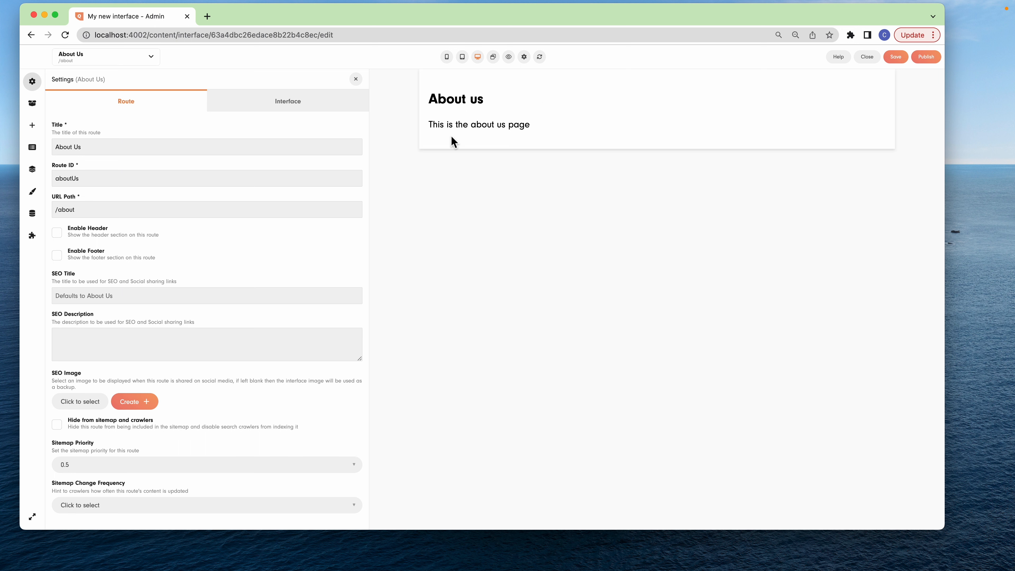
click(98, 57)
click(91, 130)
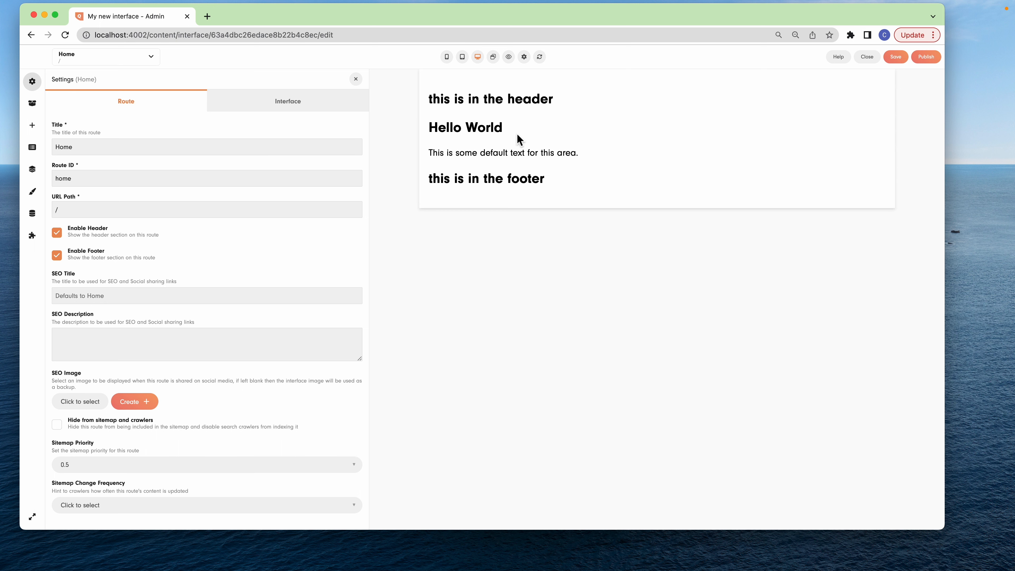
Create a new route titled "Contact Us" with the route ID contactUs and the URL path /contact
click(151, 61)
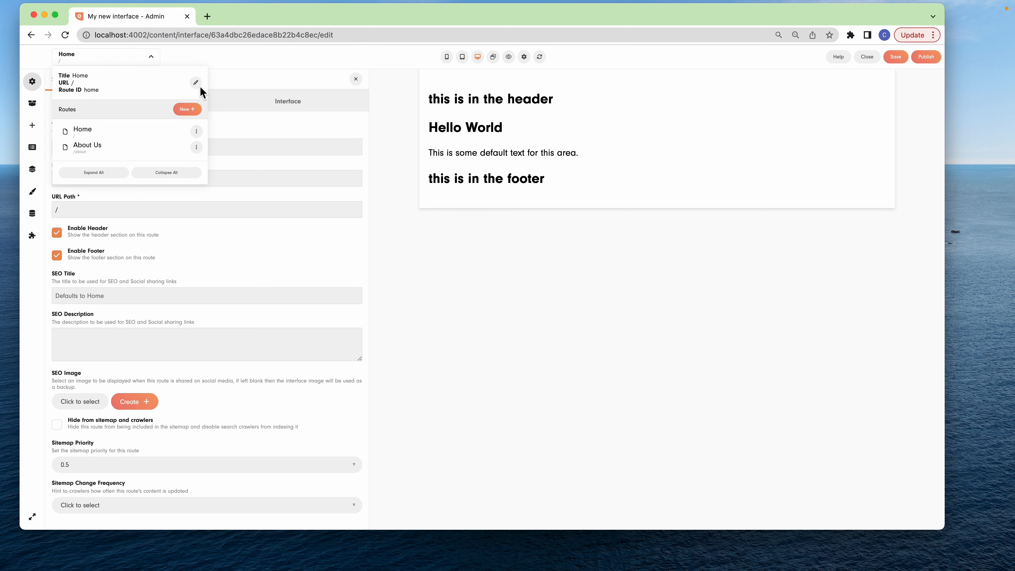
click(194, 109)
click(219, 127)
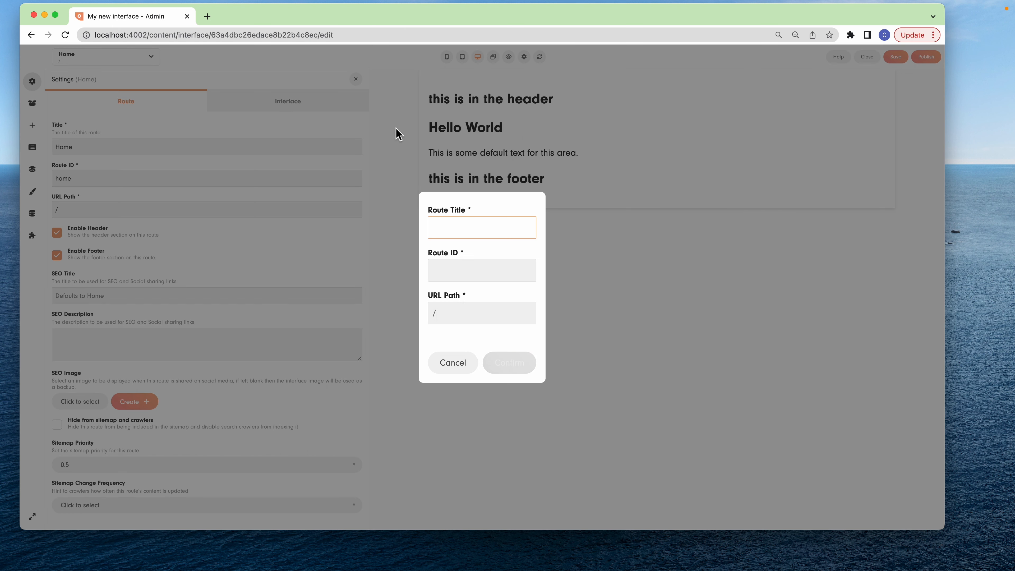
text(Contact Us)
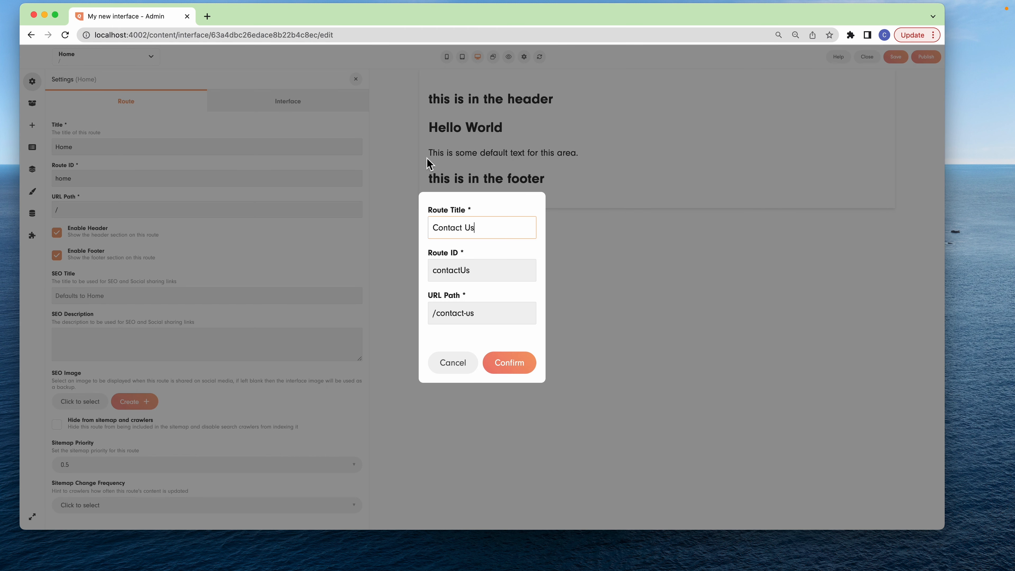
click(496, 318)
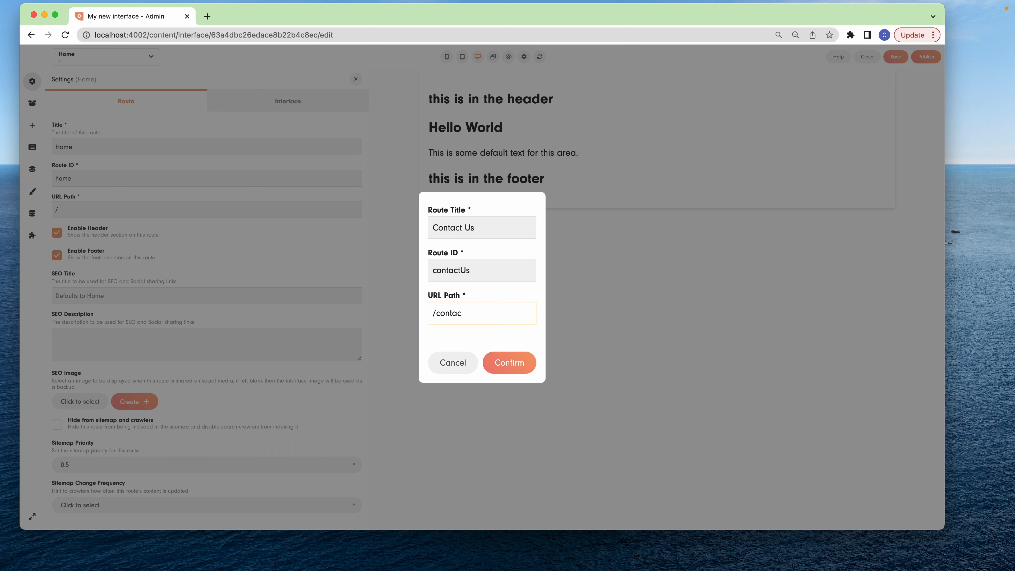
text(t)
click(516, 362)
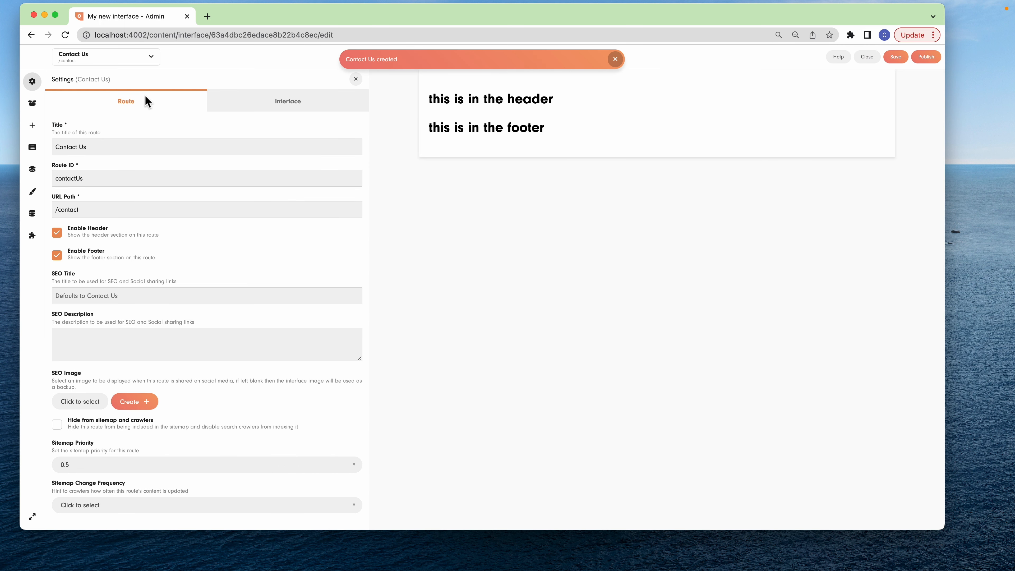
Add a Basic Form block to the Contact Us route's content area and assign "My new Form" to it
click(32, 104)
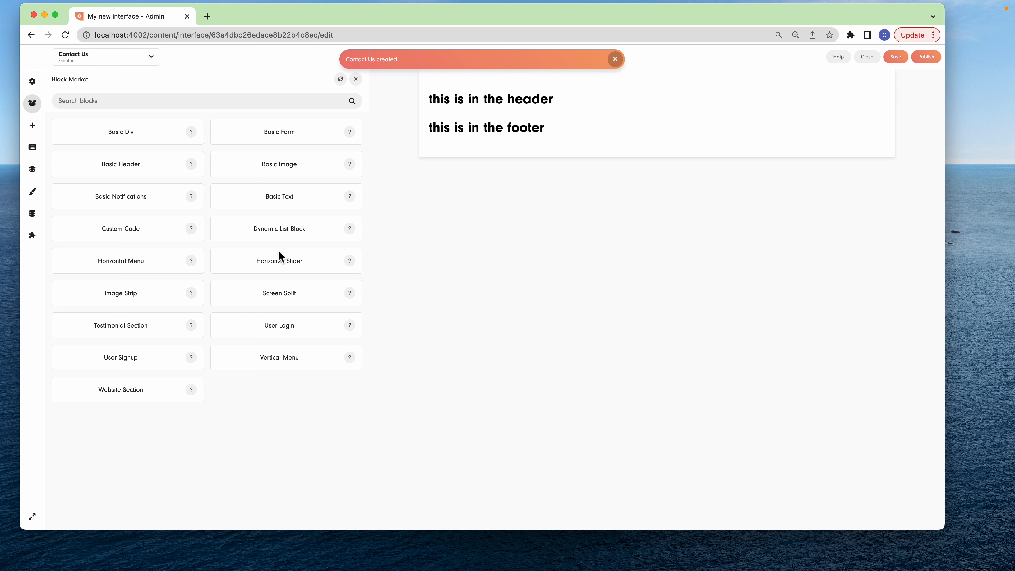
drag(313, 139, 602, 301)
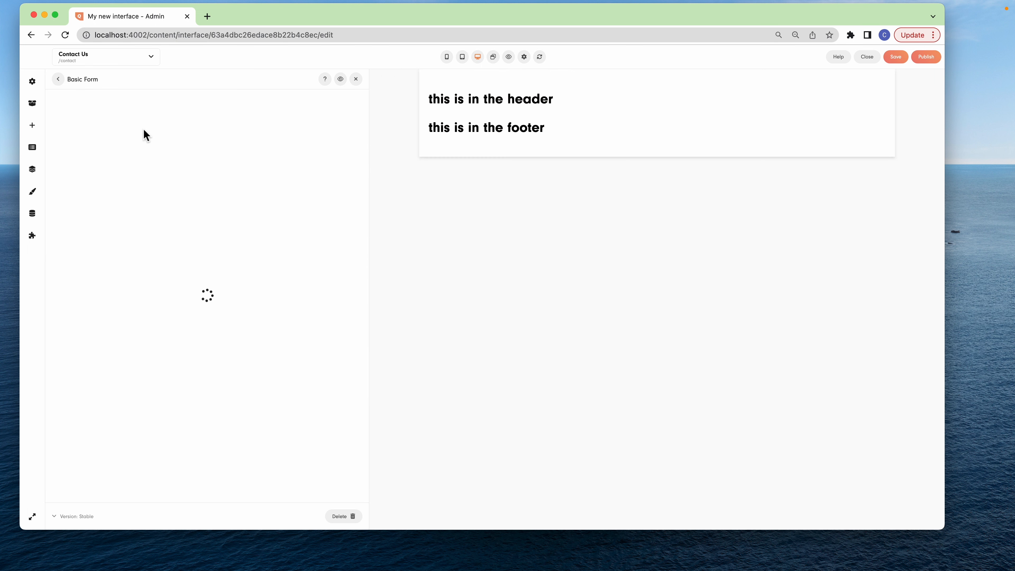
click(100, 132)
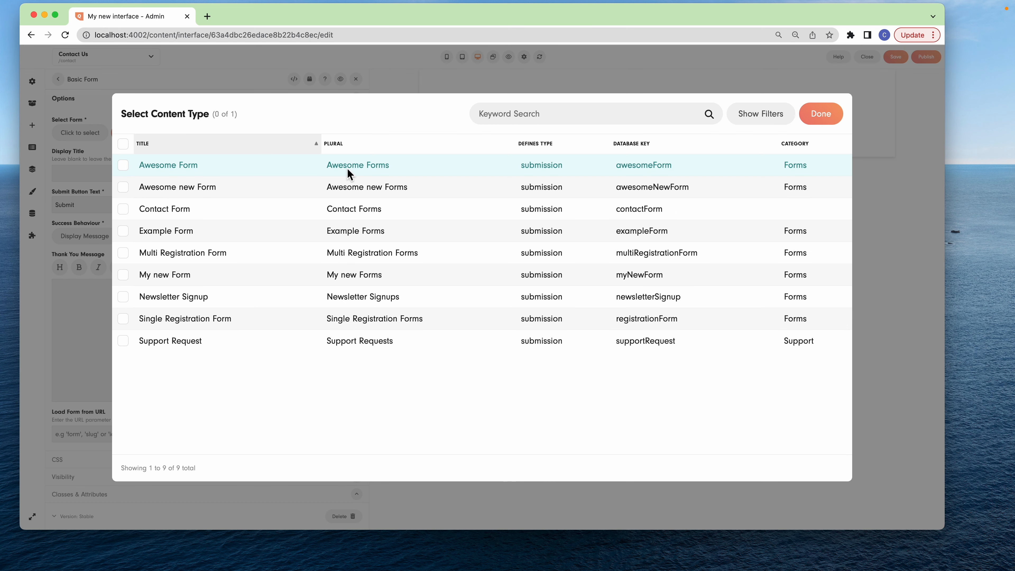
click(292, 274)
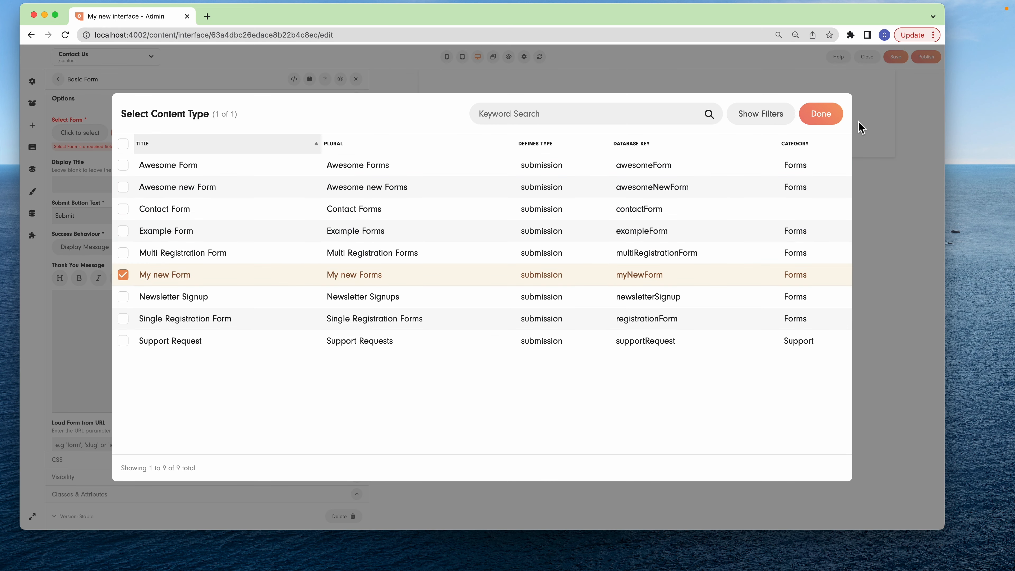
click(831, 117)
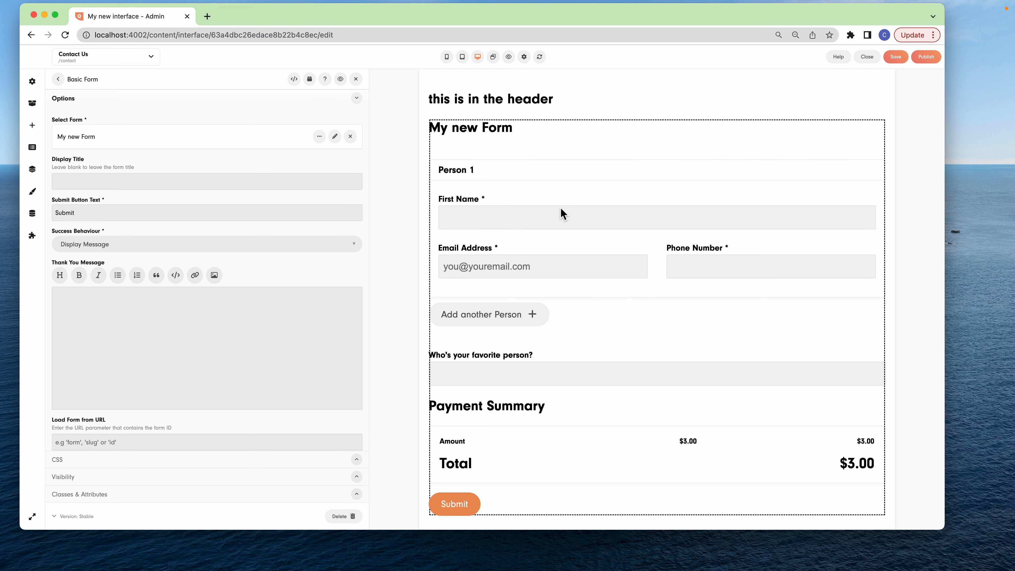
Switch through the Home, Contact Us and About Us routes to compare their content, headers and footers
click(128, 58)
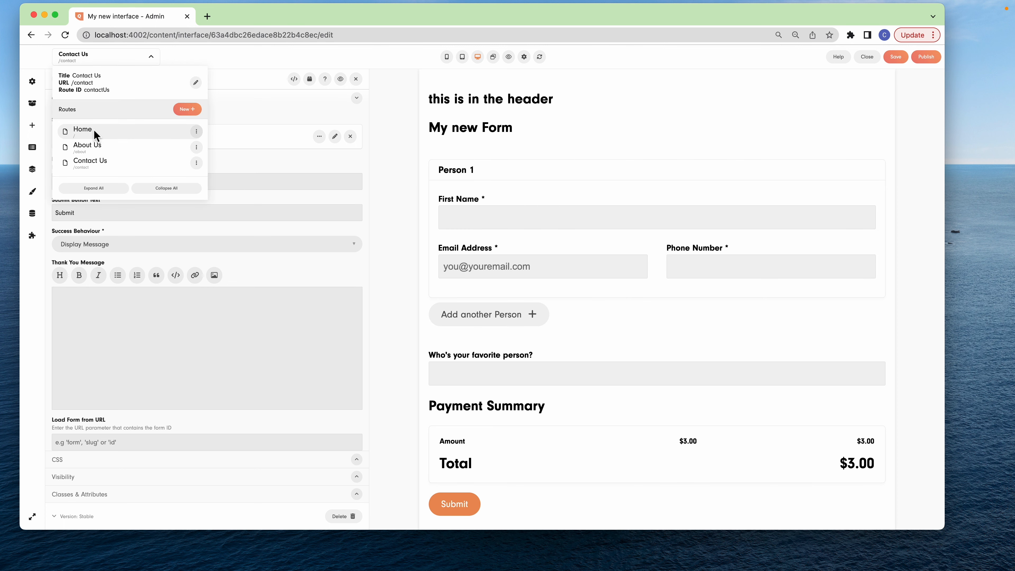
click(100, 128)
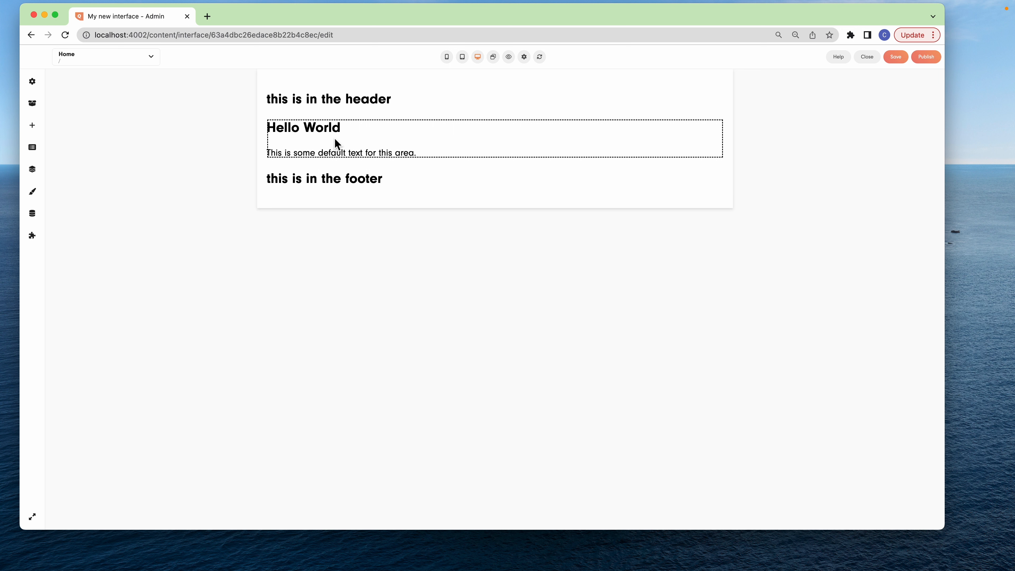
click(120, 59)
click(109, 163)
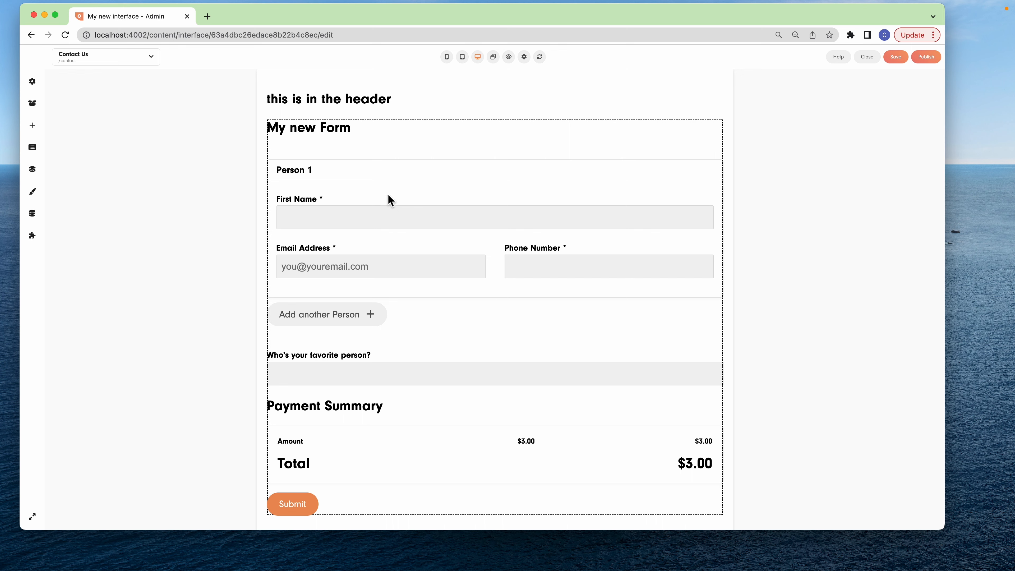
scroll(447, 288, down, 2)
click(139, 63)
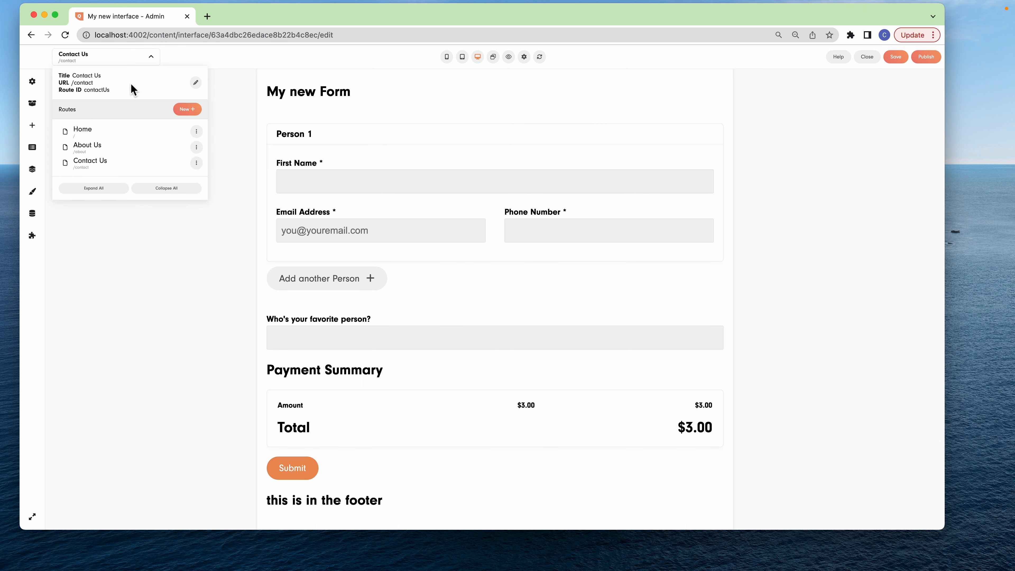
click(100, 142)
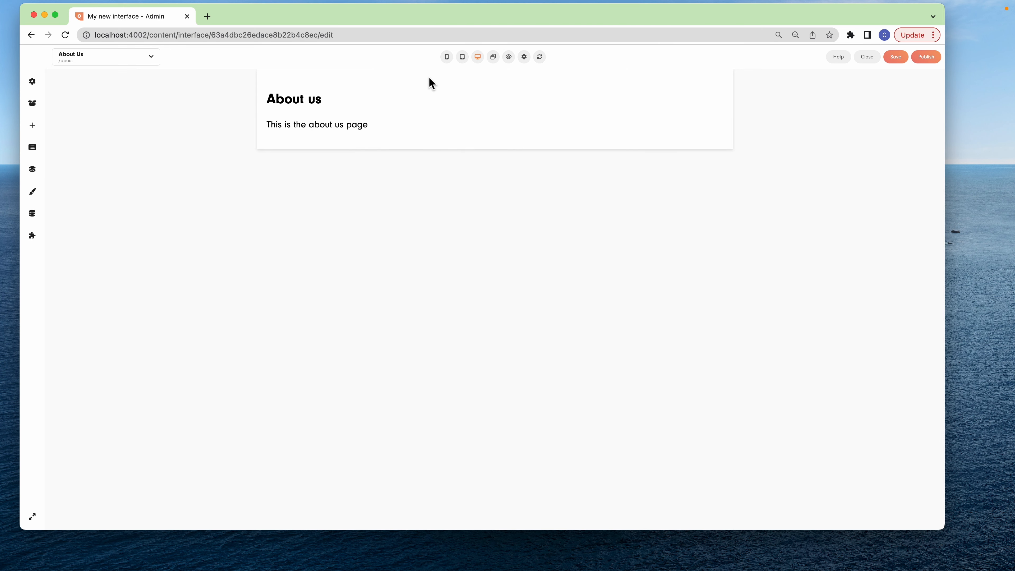